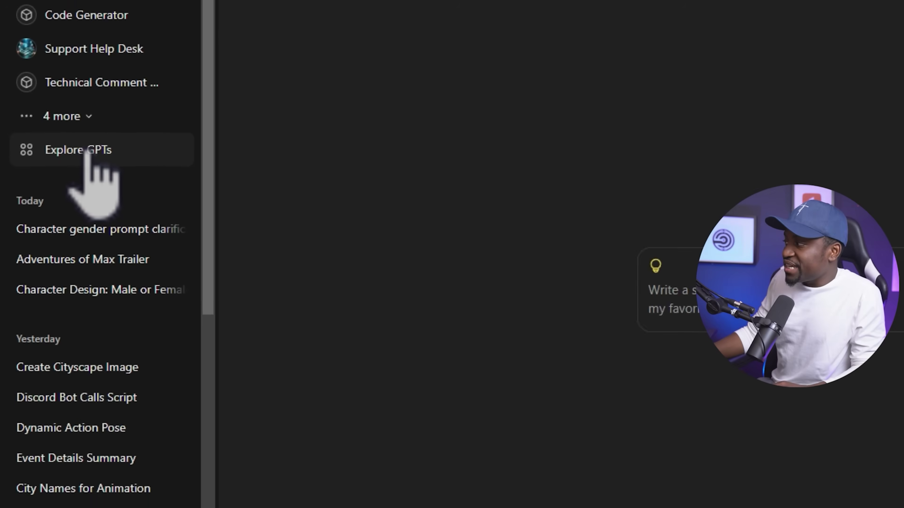
Step: Start a new chat with the Consistent Character GPT from the recently used GPTs
{"action": "left_click", "coordinate": [60, 161]}
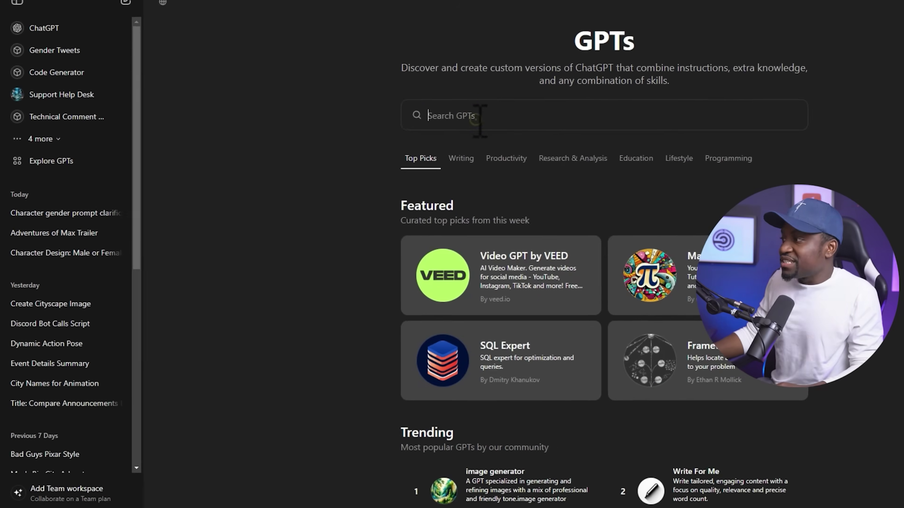
{"action": "left_click", "coordinate": [657, 97]}
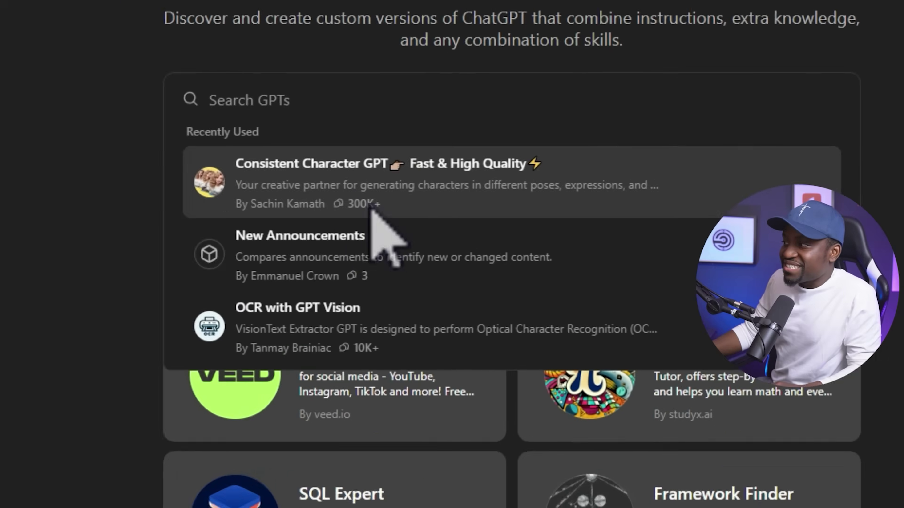
{"action": "left_click", "coordinate": [437, 172]}
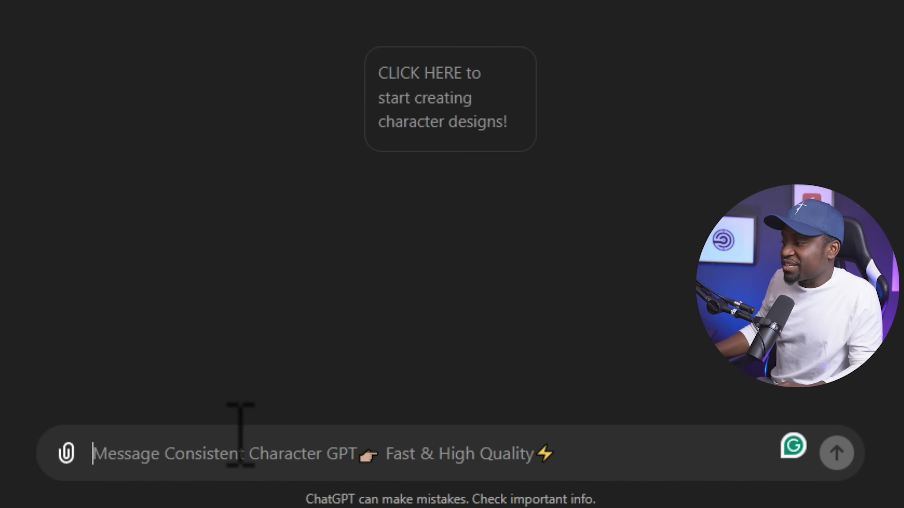
Step: Send the Consistent Character GPT the instruction to give DALL·E-ready prompts rather than images
{"action": "type", "text": "before we get started some additional instruction, when ever you want to generate an image instead of generating it give me the prompt which i can paste in dalle directly."}
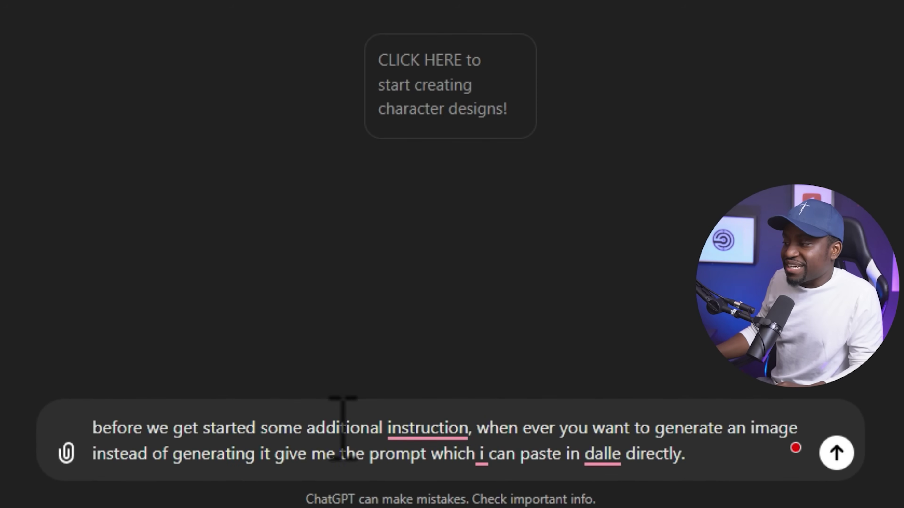
{"action": "left_click", "coordinate": [728, 455]}
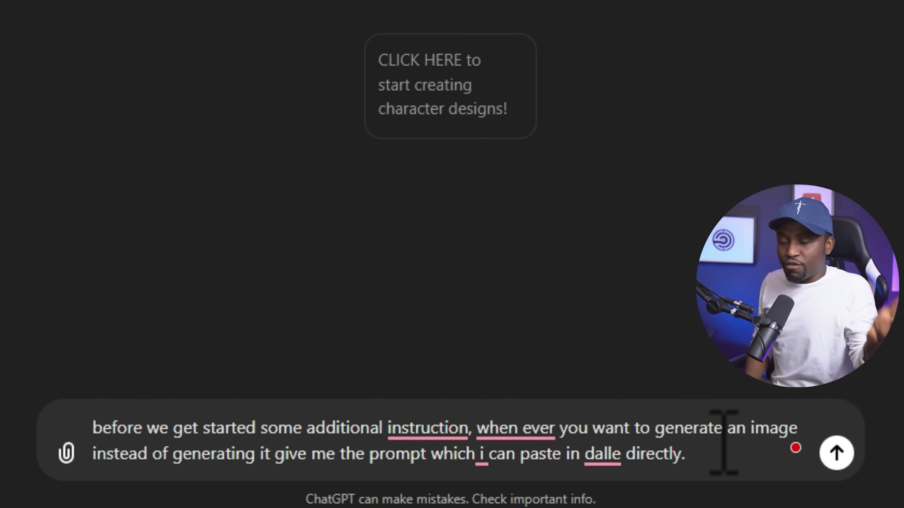
{"action": "left_click", "coordinate": [836, 453]}
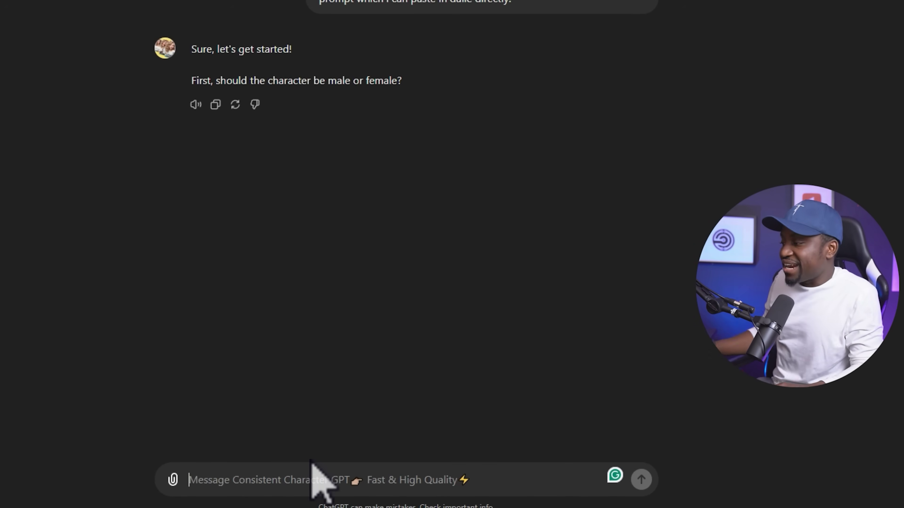
Step: Answer the GPT's questions with male as the gender and MAX as the name
{"action": "type", "text": "male"}
{"action": "key", "text": "Return"}
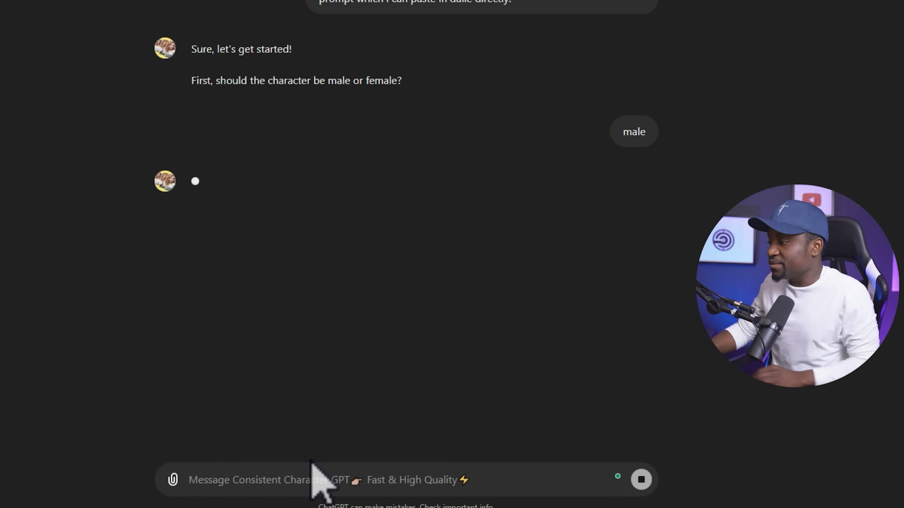
{"action": "left_click", "coordinate": [259, 472]}
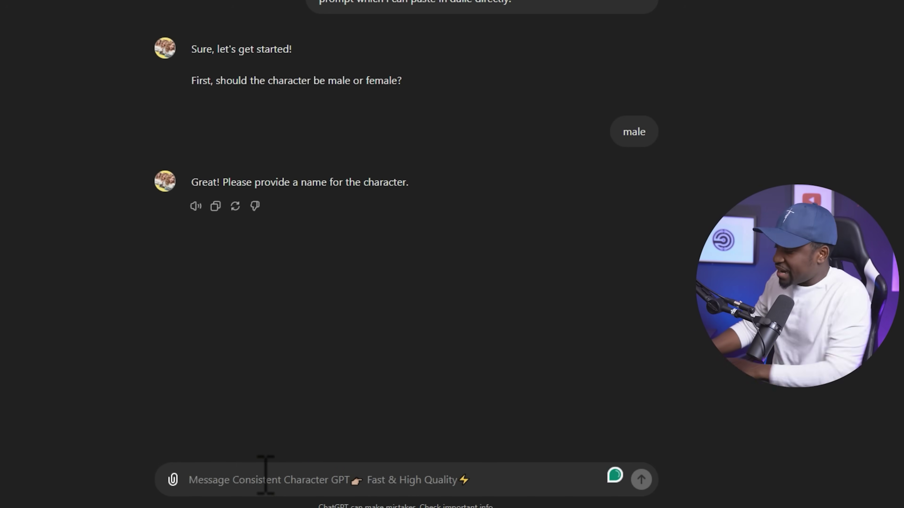
{"action": "type", "text": "MX"}
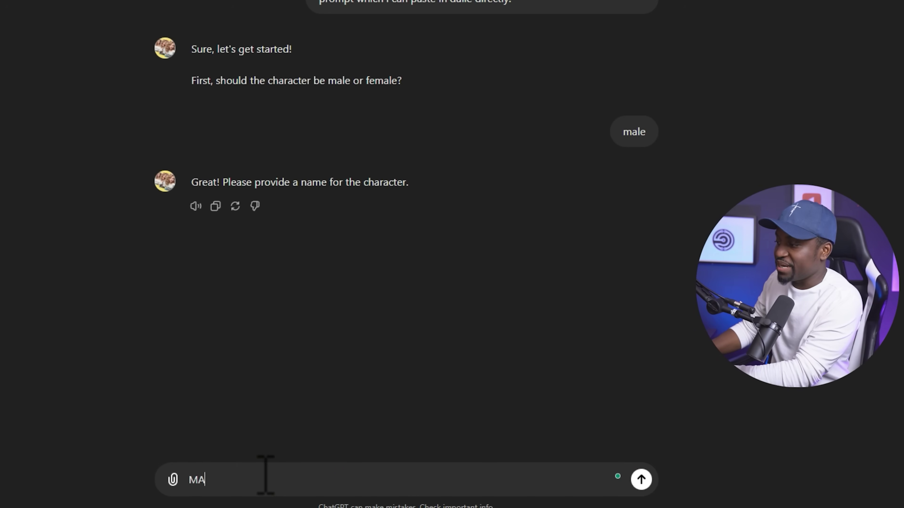
{"action": "key", "text": "Return"}
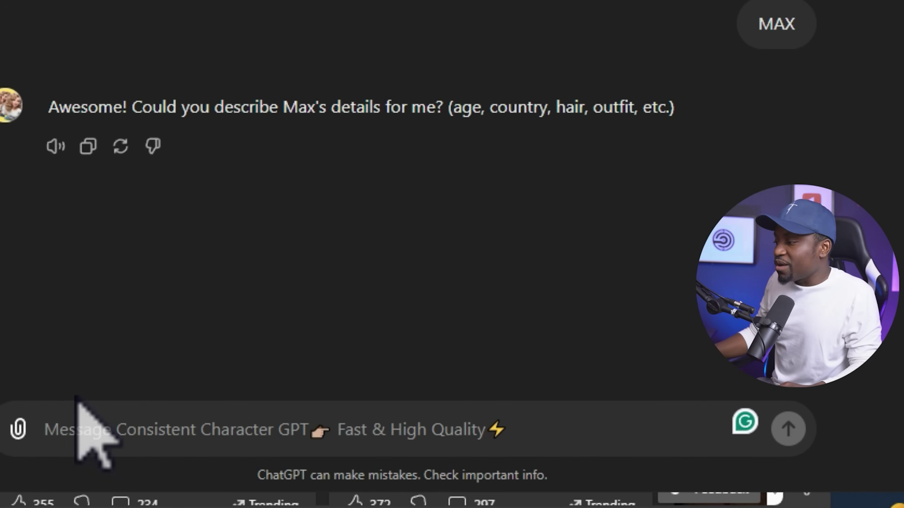
Step: Send the description of Max as a 10-year-old Pixar-style boy with an afro and orange hoodie
{"action": "left_click", "coordinate": [94, 420]}
{"action": "type", "text": "Pixar animation style character of a young black kids, about 10 years old with an curly afro hair wearing an orange hoodie. jeans and sport shoes"}
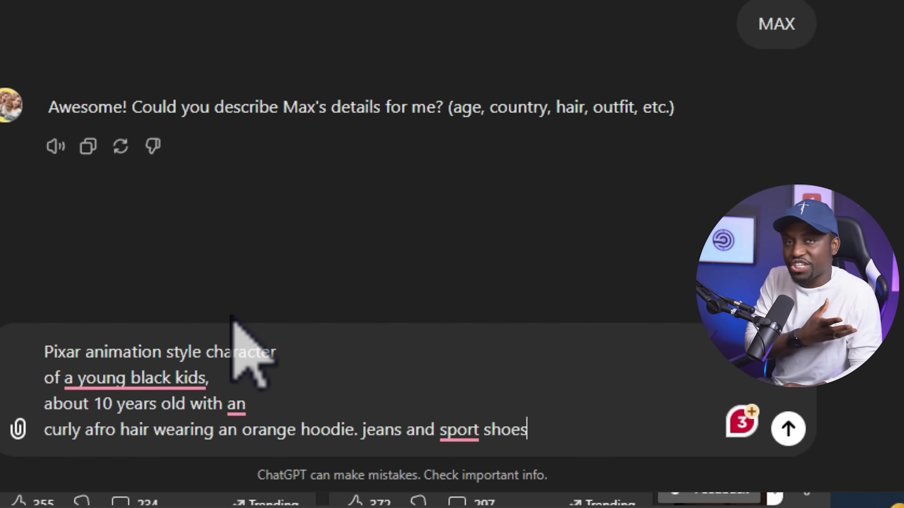
{"action": "left_click_drag", "start_coordinate": [79, 350], "coordinate": [8, 347]}
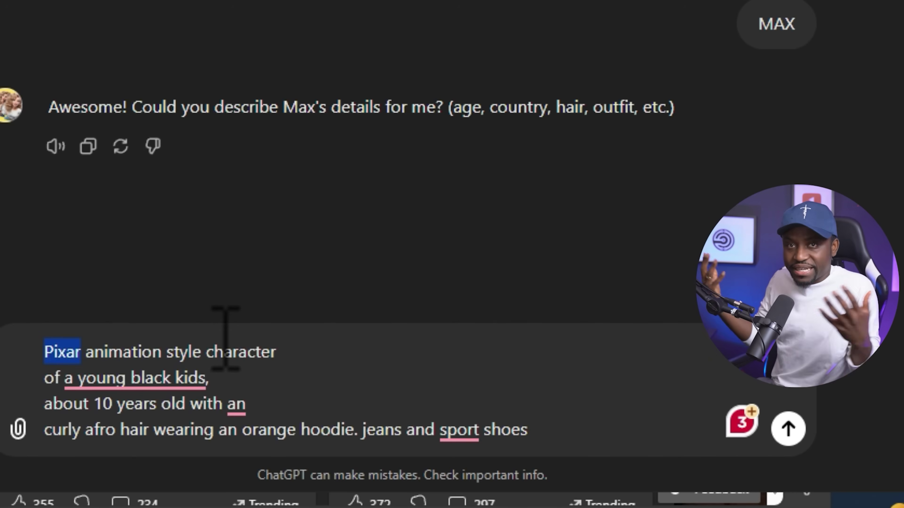
{"action": "left_click", "coordinate": [485, 370]}
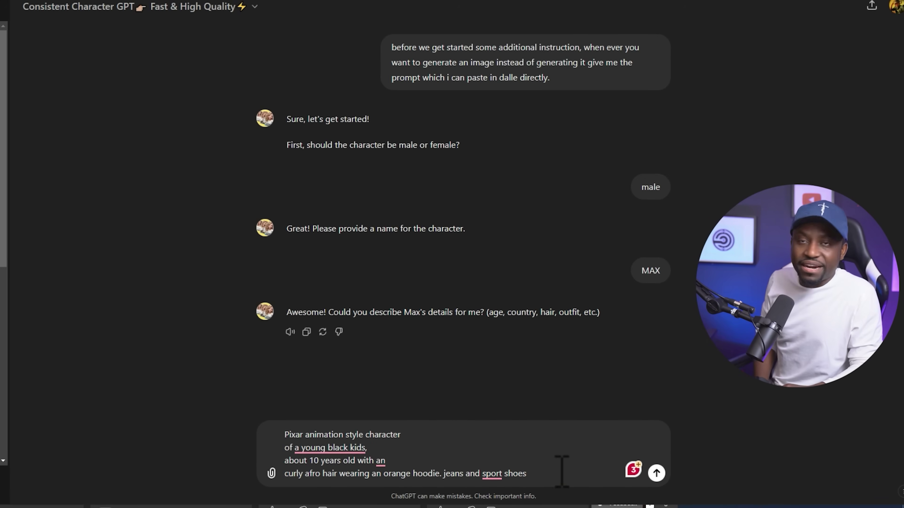
{"action": "left_click", "coordinate": [657, 473]}
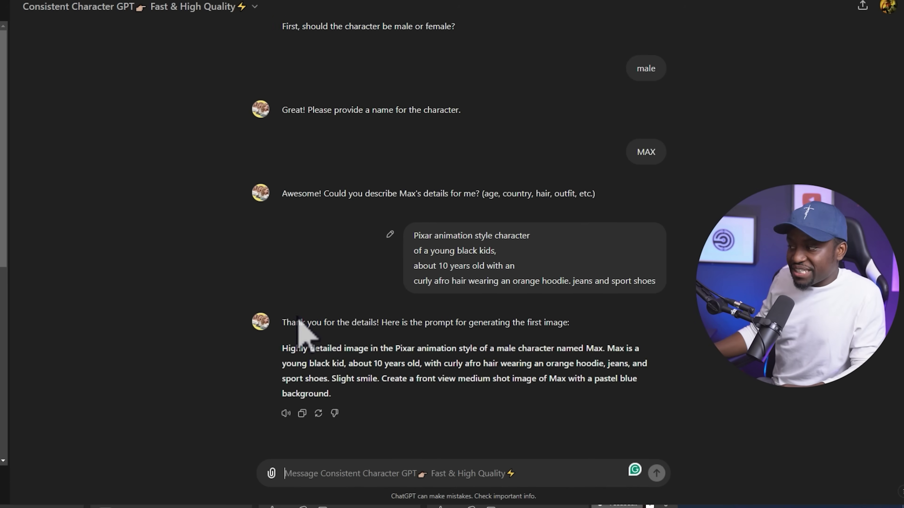
Step: Select Max's front-view, pastel-blue-background image prompt returned by ChatGPT
{"action": "left_click_drag", "start_coordinate": [282, 349], "coordinate": [336, 393]}
{"action": "key", "text": "ctrl+c"}
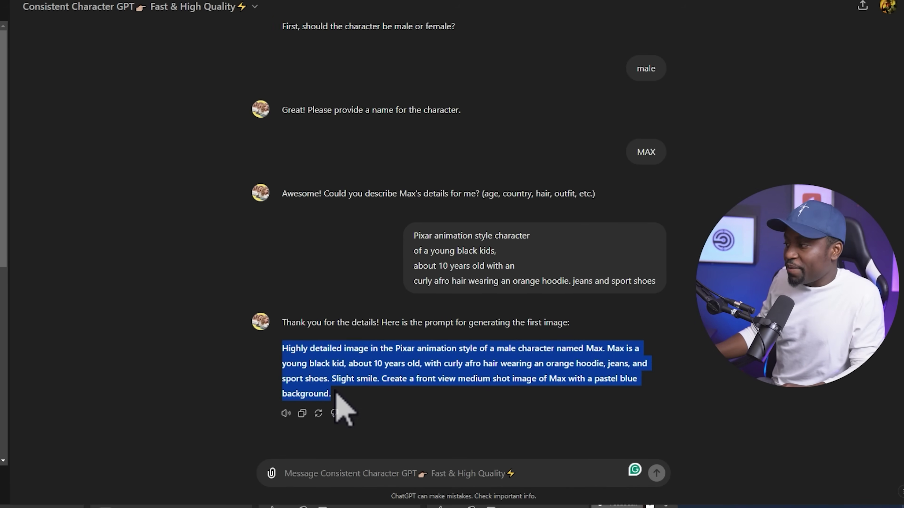
{"action": "scroll", "coordinate": [438, 327], "scroll_direction": "up", "scroll_amount": 3}
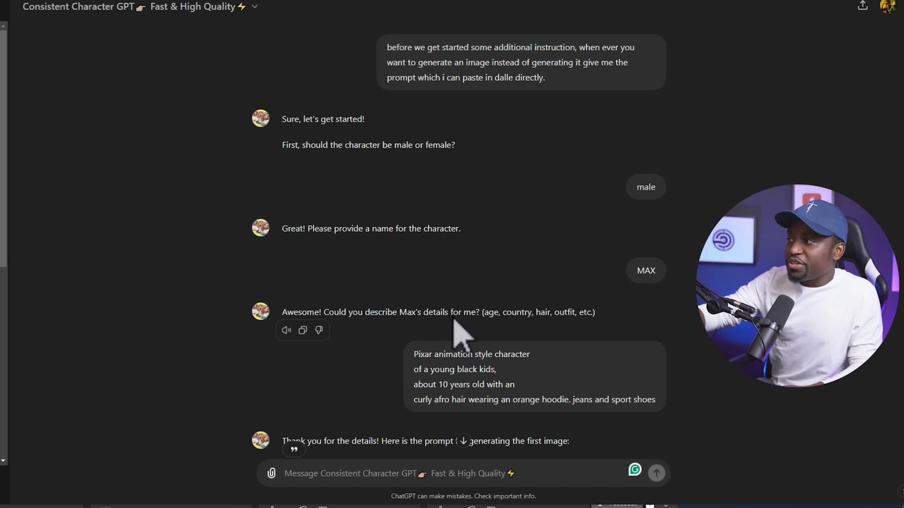
{"action": "scroll", "coordinate": [458, 317], "scroll_direction": "down", "scroll_amount": 3}
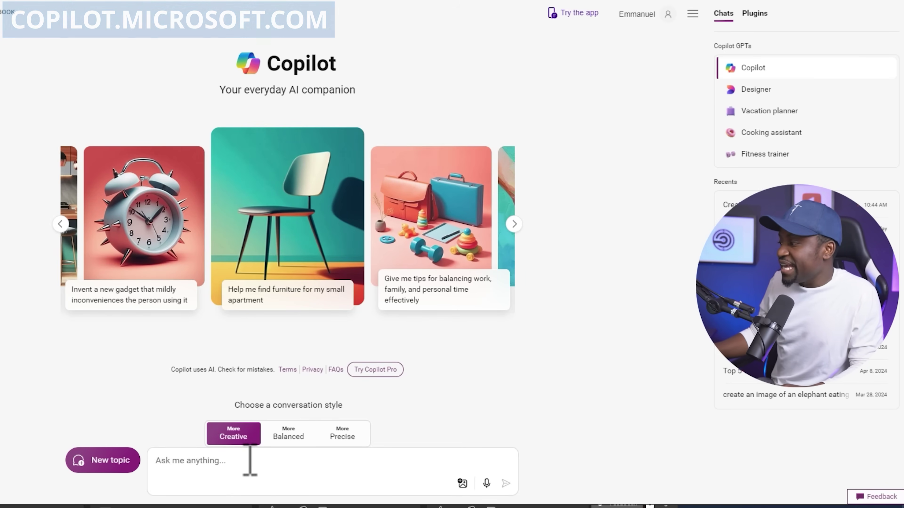
Step: Paste Max's front-view prompt into Copilot and send it to generate the image
{"action": "left_click", "coordinate": [236, 461]}
{"action": "key", "text": "ctrl+v"}
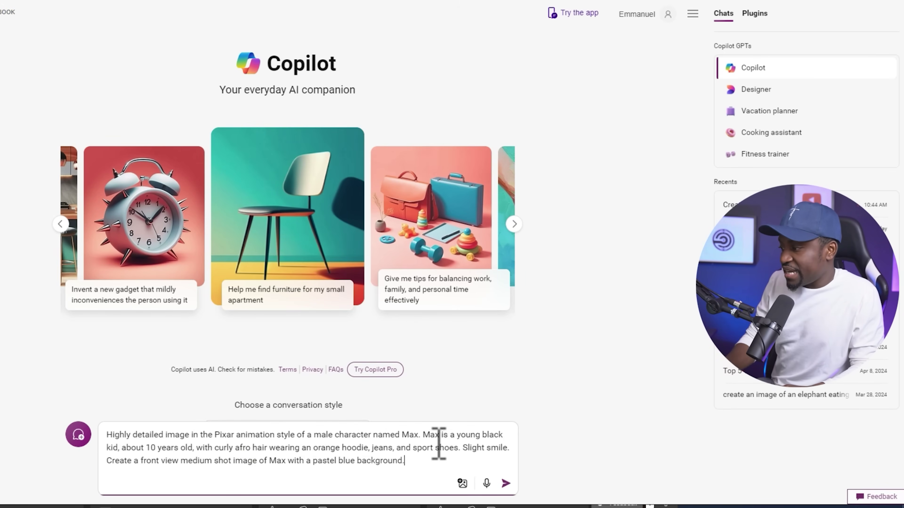
{"action": "key", "text": "Return"}
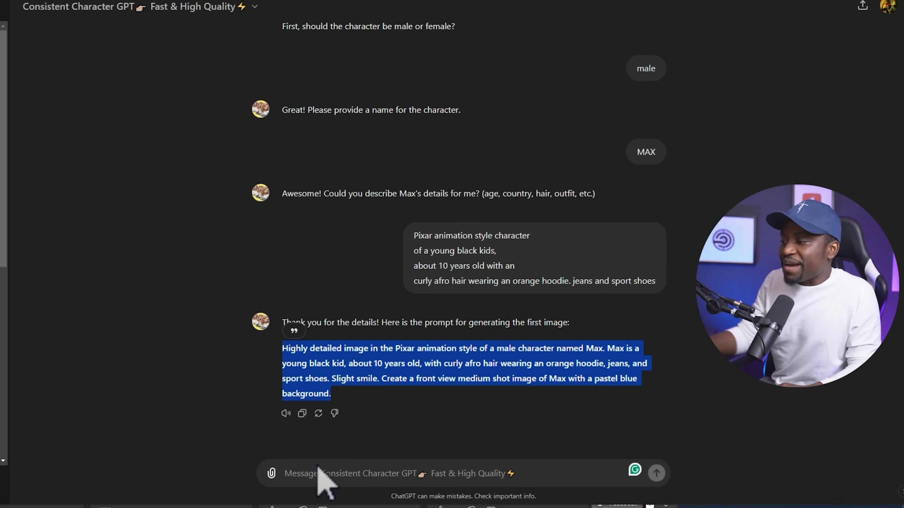
Step: Request a prompt of Max experimenting at a table in a rusty warehouse and select it
{"action": "left_click", "coordinate": [337, 477]}
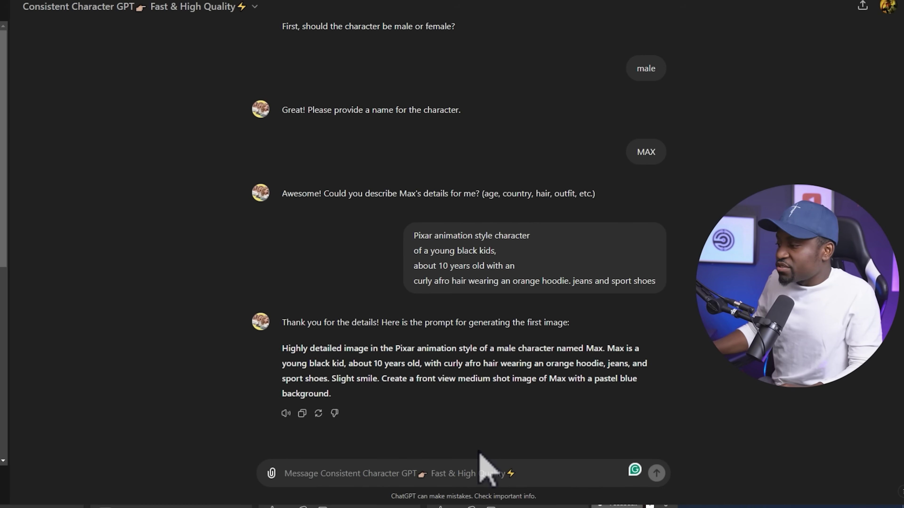
{"action": "type", "text": "Create an image of max in a Rusty Wearhouse with Metallic equipment around max is doing an experiment on a table"}
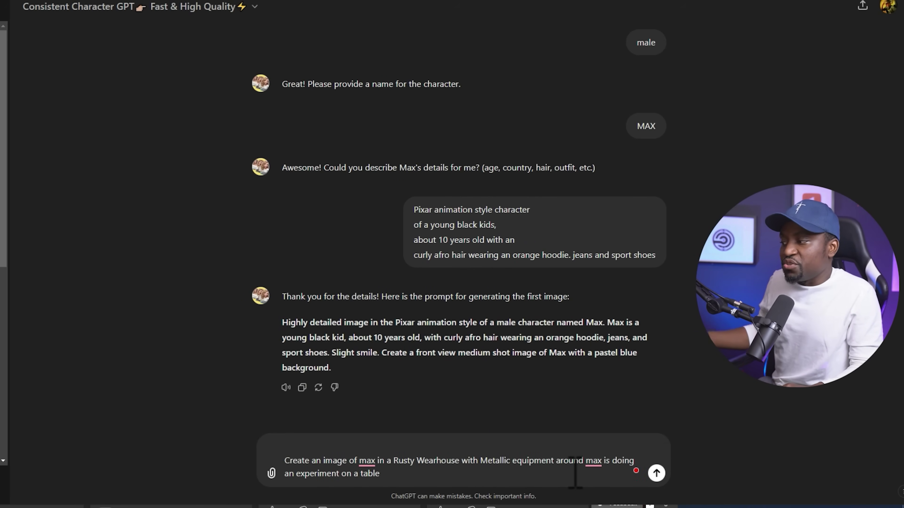
{"action": "left_click", "coordinate": [655, 473]}
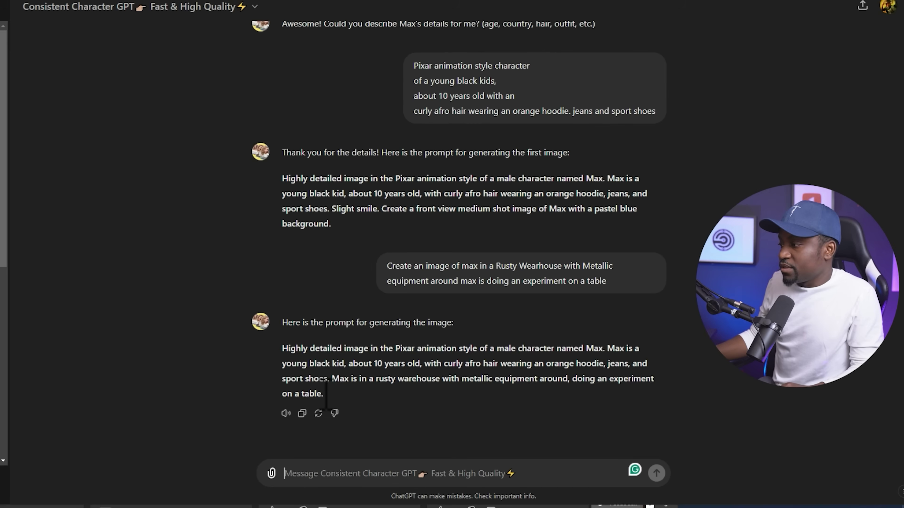
{"action": "left_click_drag", "start_coordinate": [322, 392], "coordinate": [286, 347]}
{"action": "key", "text": "ctrl+c"}
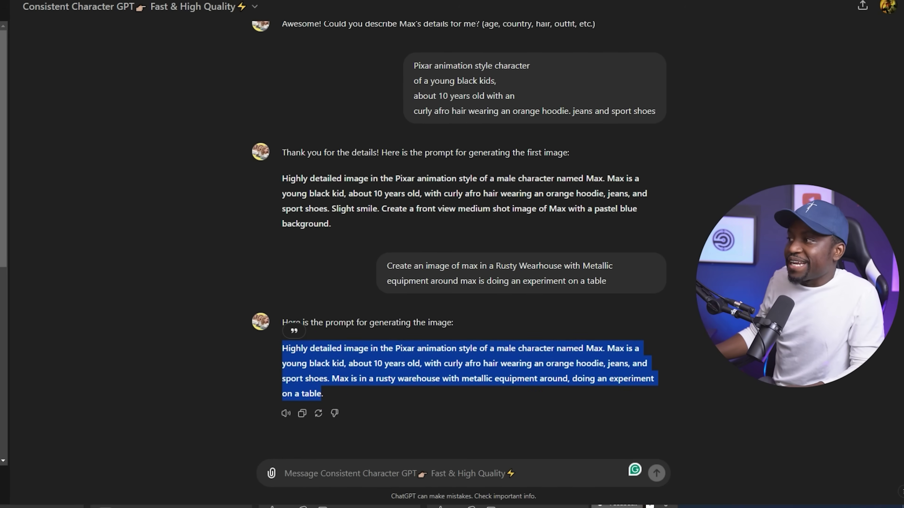
{"action": "left_click", "coordinate": [239, 504]}
Step: Generate Max at the rusty-warehouse workbench in Copilot and recreate it in Landscape format
{"action": "left_click", "coordinate": [220, 475]}
{"action": "key", "text": "ctrl+v"}
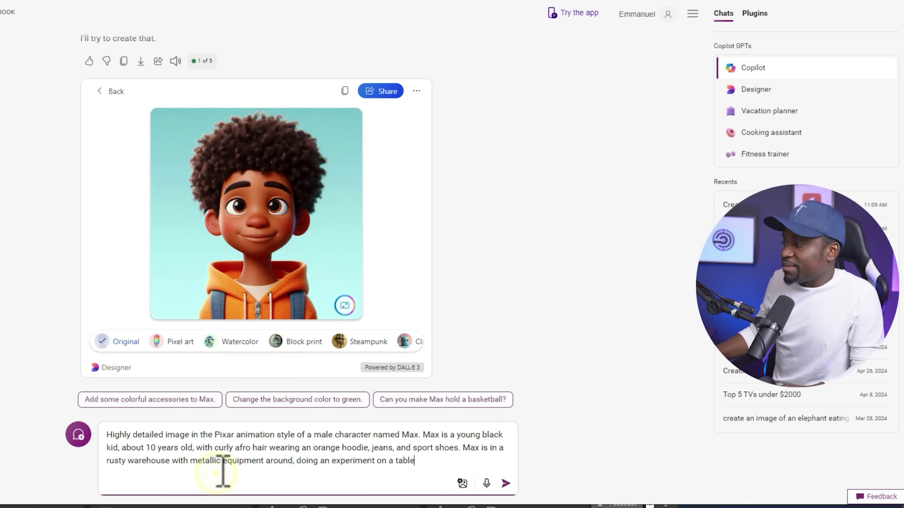
{"action": "left_click", "coordinate": [507, 484]}
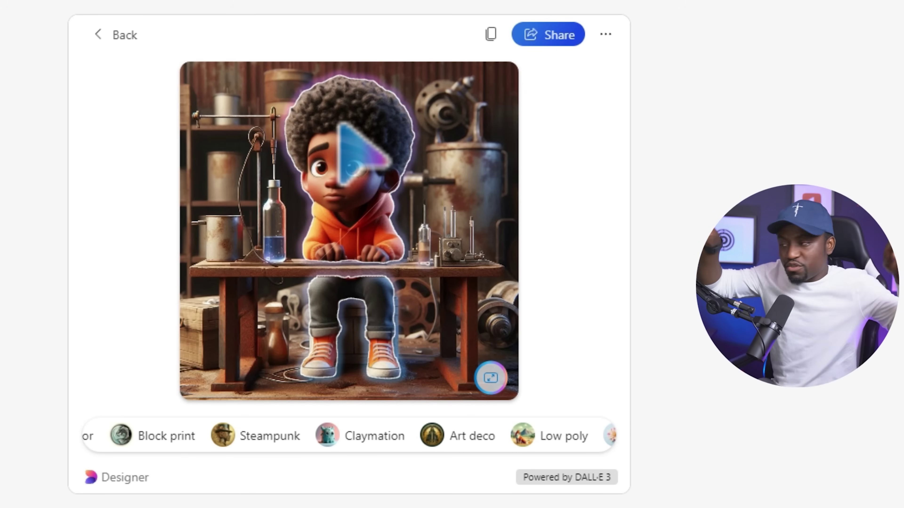
{"action": "left_click", "coordinate": [490, 378]}
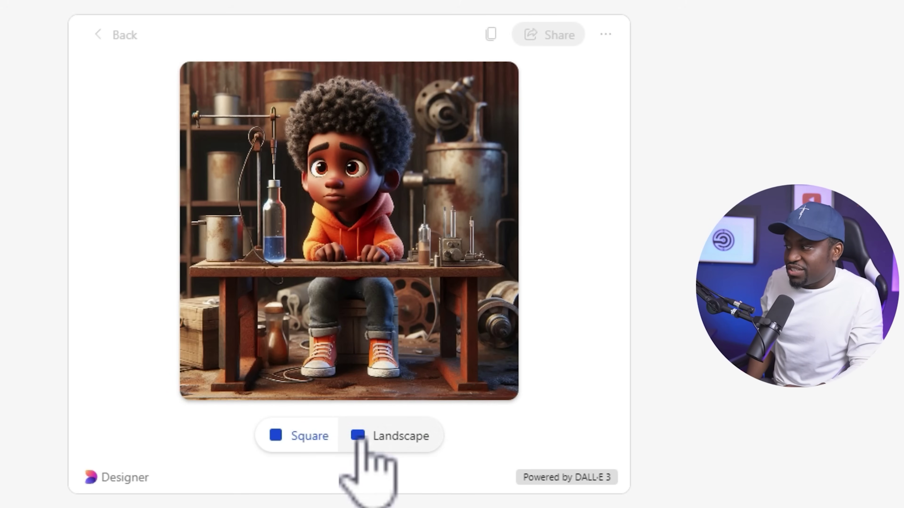
{"action": "left_click", "coordinate": [361, 438]}
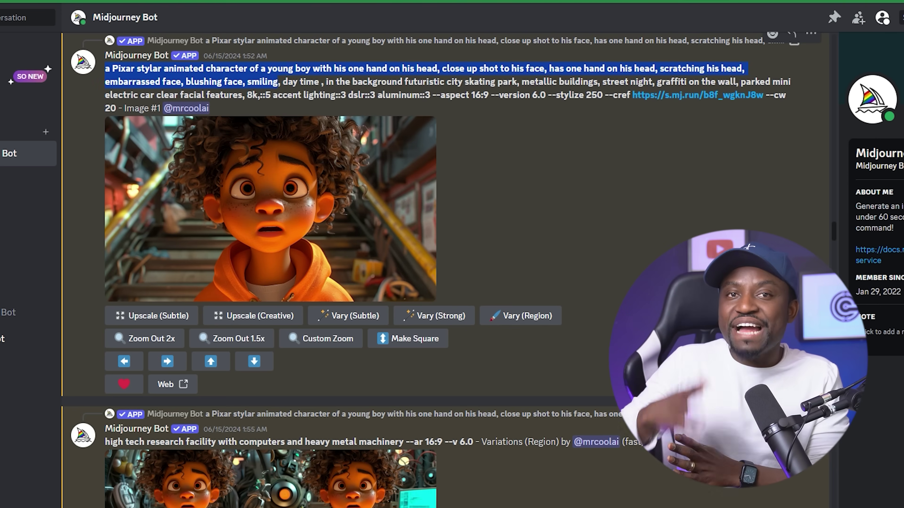
{"action": "left_click_drag", "start_coordinate": [277, 82], "coordinate": [627, 95]}
{"action": "scroll", "coordinate": [427, 249], "scroll_direction": "down", "scroll_amount": 15}
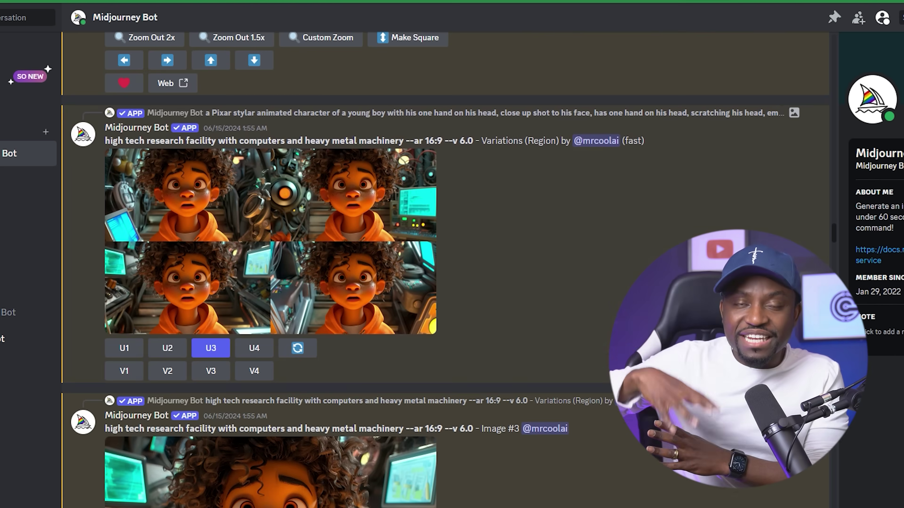
{"action": "scroll", "coordinate": [427, 249], "scroll_direction": "down", "scroll_amount": 15}
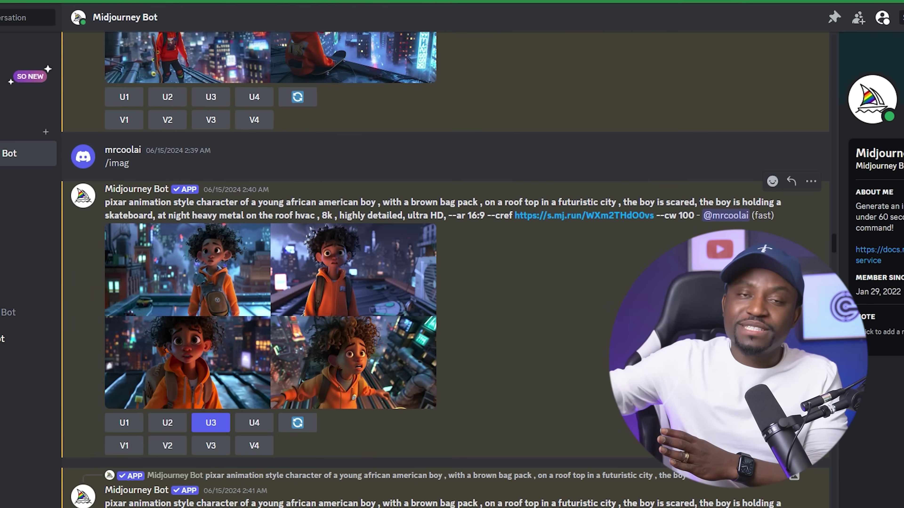
{"action": "scroll", "coordinate": [427, 250], "scroll_direction": "down", "scroll_amount": 15}
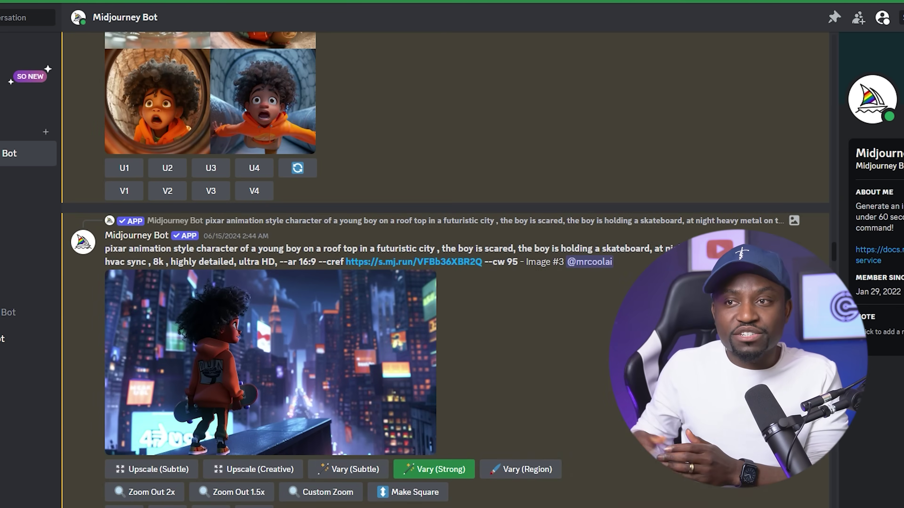
{"action": "scroll", "coordinate": [426, 249], "scroll_direction": "down", "scroll_amount": 5}
{"action": "scroll", "coordinate": [427, 249], "scroll_direction": "up", "scroll_amount": 4}
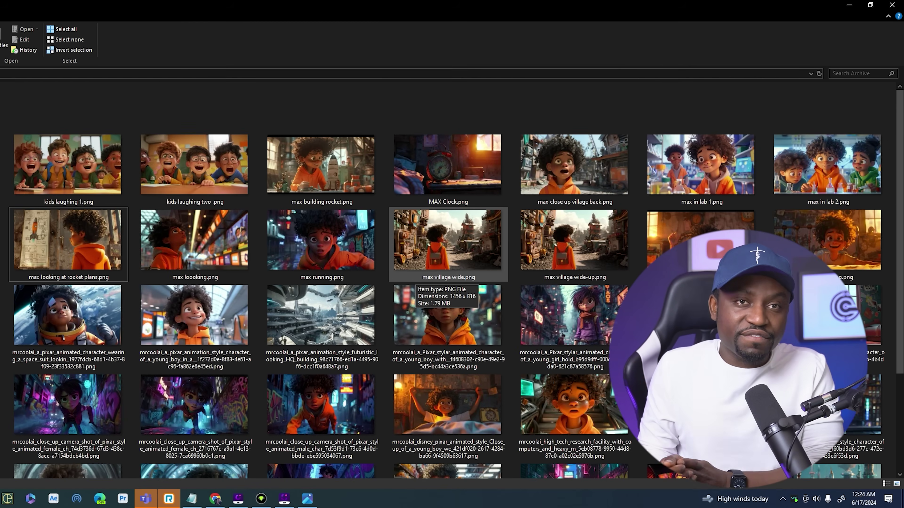
{"action": "scroll", "coordinate": [414, 281], "scroll_direction": "up", "scroll_amount": 1}
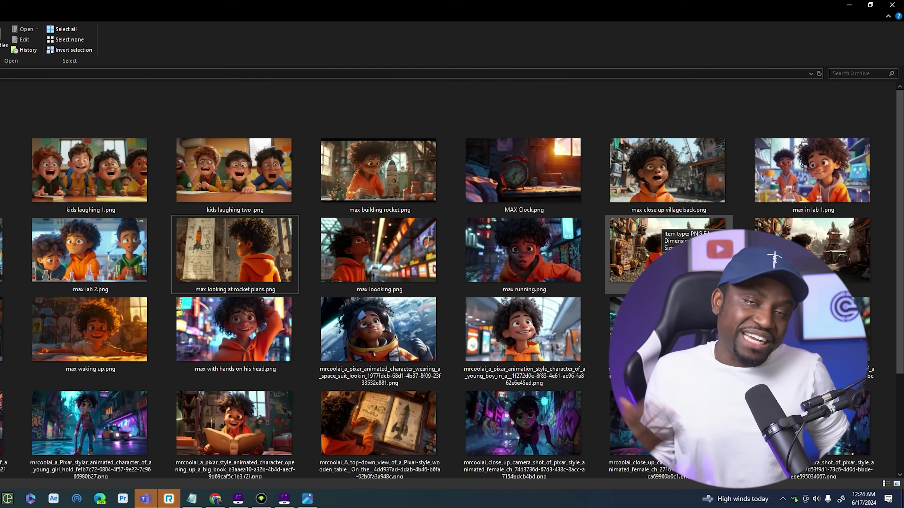
{"action": "scroll", "coordinate": [658, 228], "scroll_direction": "down", "scroll_amount": 3}
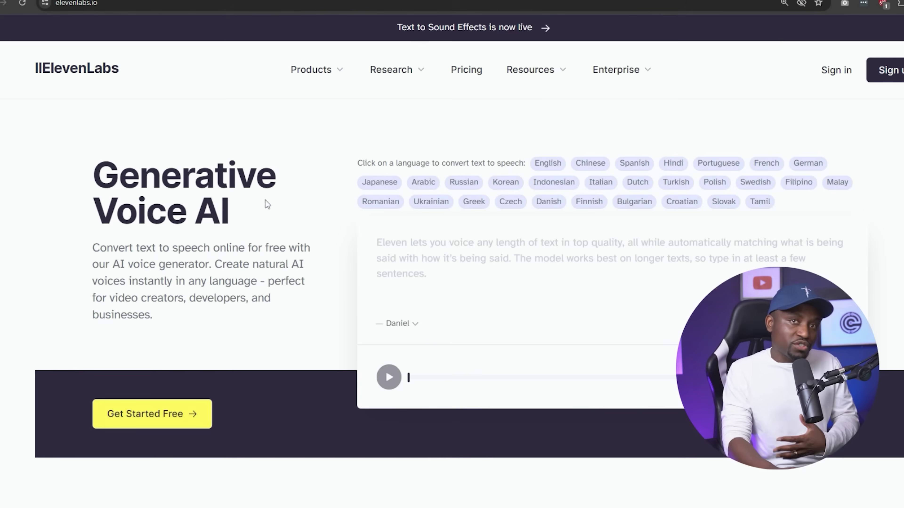
Step: Scroll ElevenLabs' pricing plans and highlight the Free plan's 10,000 characters per month
{"action": "scroll", "coordinate": [265, 203], "scroll_direction": "down", "scroll_amount": 5}
{"action": "scroll", "coordinate": [266, 204], "scroll_direction": "down", "scroll_amount": 4}
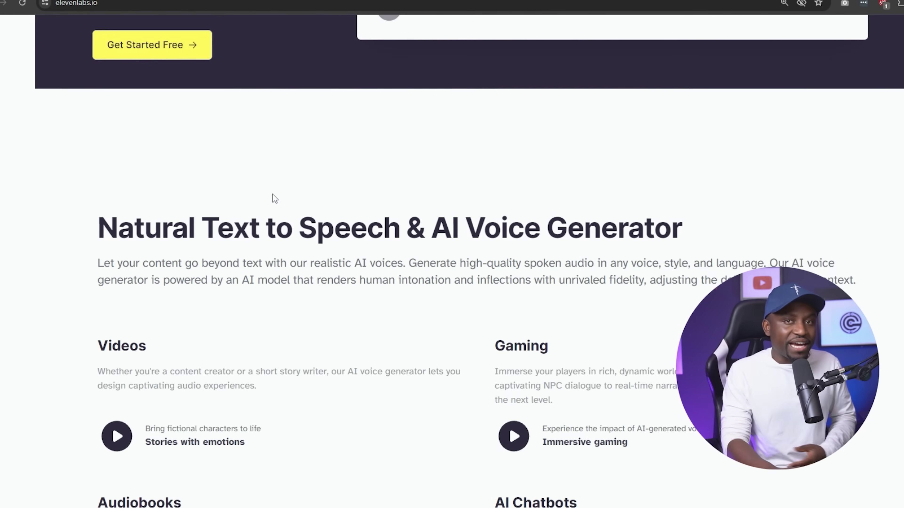
{"action": "scroll", "coordinate": [274, 198], "scroll_direction": "down", "scroll_amount": 12}
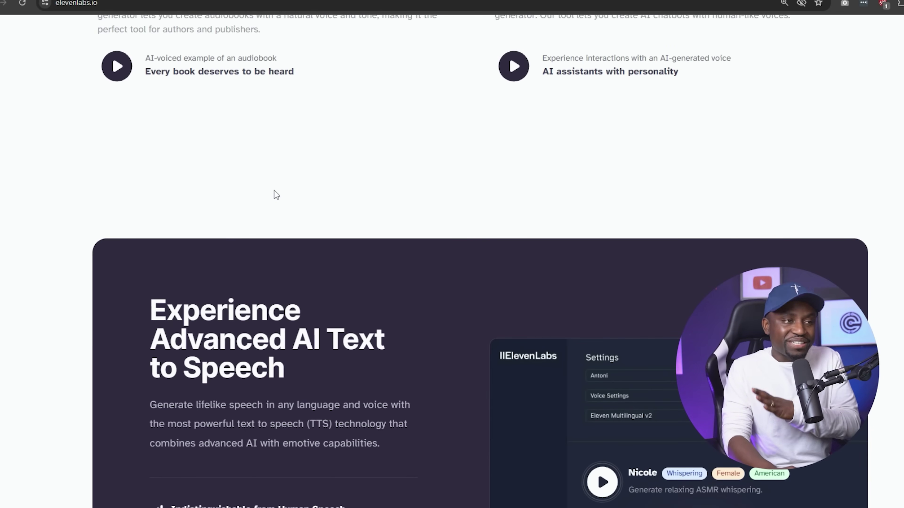
{"action": "scroll", "coordinate": [277, 195], "scroll_direction": "down", "scroll_amount": 10}
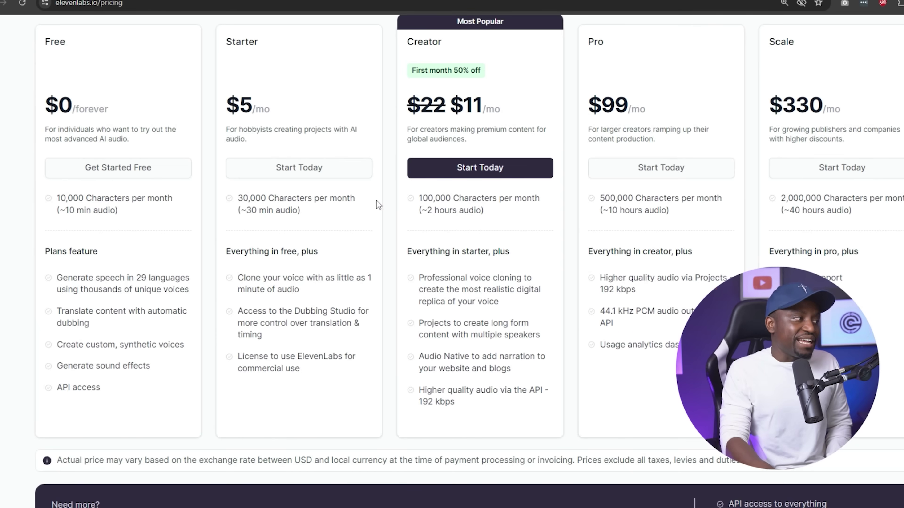
{"action": "scroll", "coordinate": [358, 202], "scroll_direction": "up", "scroll_amount": 3}
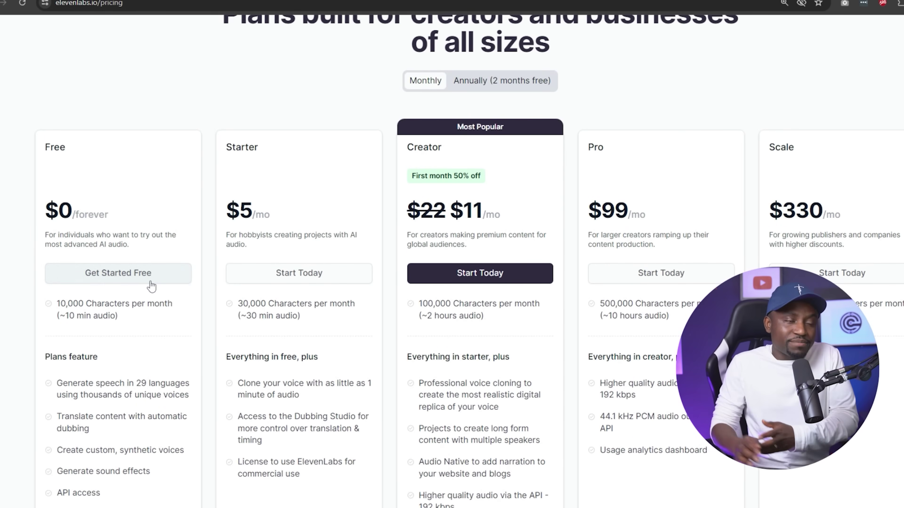
{"action": "scroll", "coordinate": [151, 286], "scroll_direction": "down", "scroll_amount": 3}
{"action": "left_click_drag", "start_coordinate": [100, 205], "coordinate": [85, 200]}
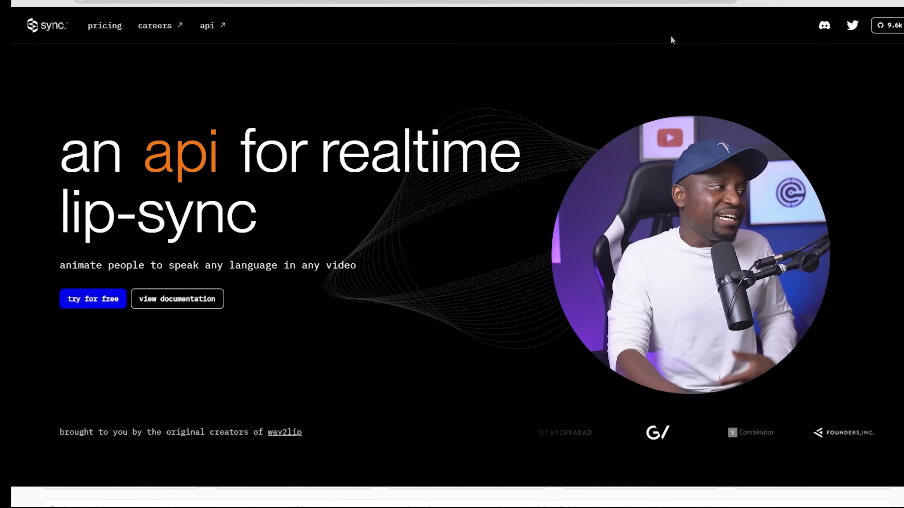
Step: Scroll the Sync.so playground and start a new lip-sync project
{"action": "scroll", "coordinate": [583, 133], "scroll_direction": "down", "scroll_amount": 1}
{"action": "scroll", "coordinate": [582, 130], "scroll_direction": "down", "scroll_amount": 1}
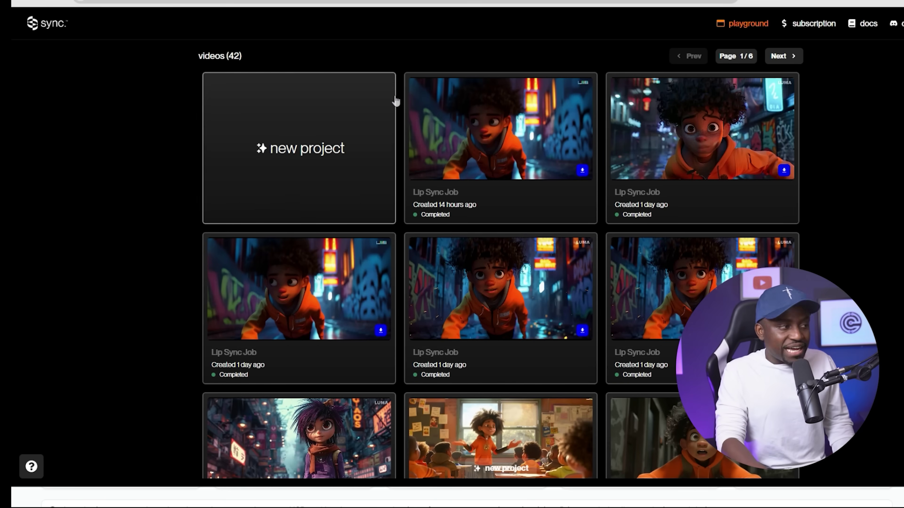
{"action": "left_click", "coordinate": [282, 149]}
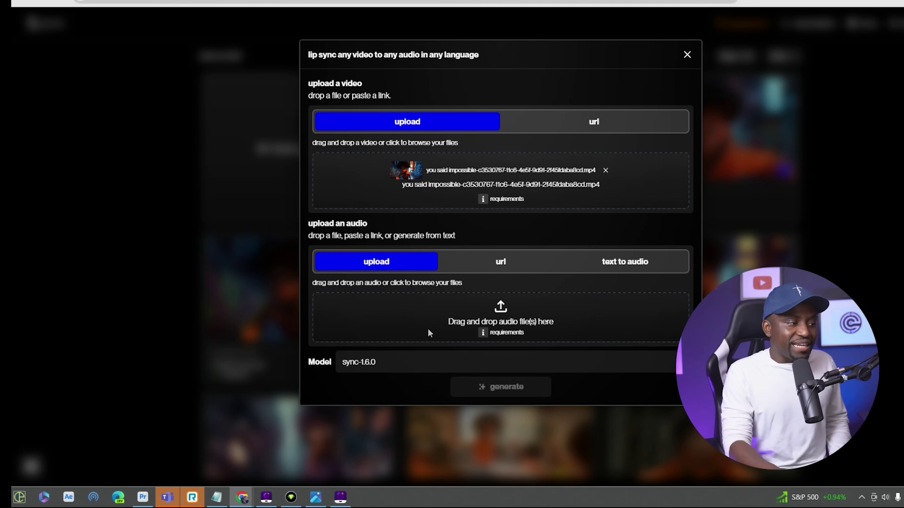
Step: Attach the 'you said impossible' mp3 as the audio and keep the sync-1.6.0 model
{"action": "left_click", "coordinate": [553, 300]}
{"action": "double_click", "coordinate": [231, 31]}
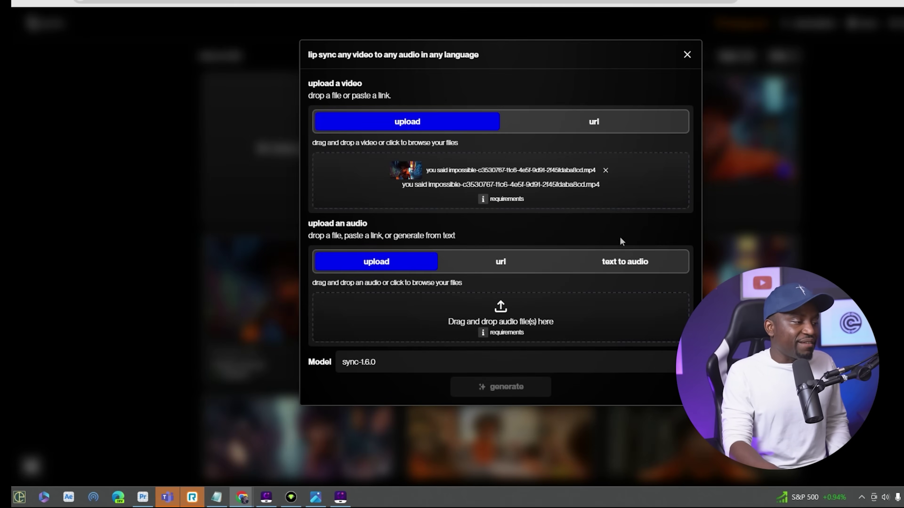
{"action": "left_click", "coordinate": [426, 368]}
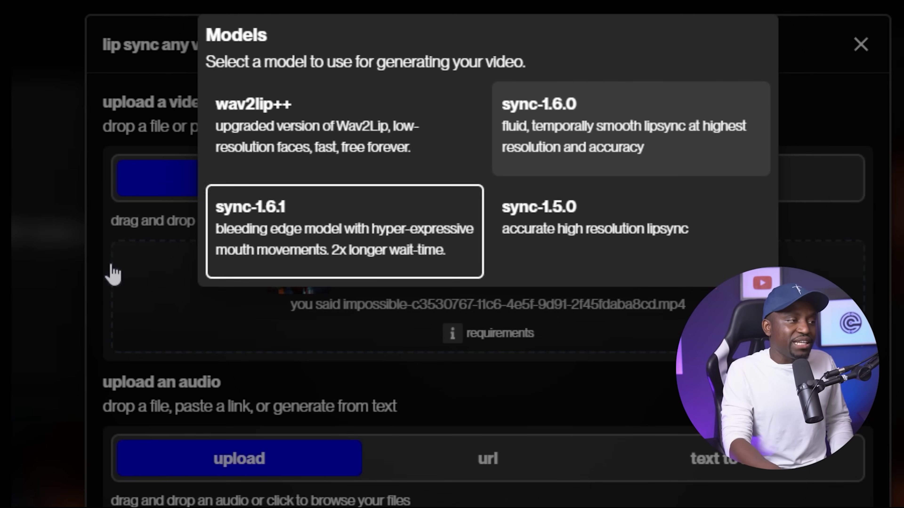
{"action": "left_click", "coordinate": [858, 46]}
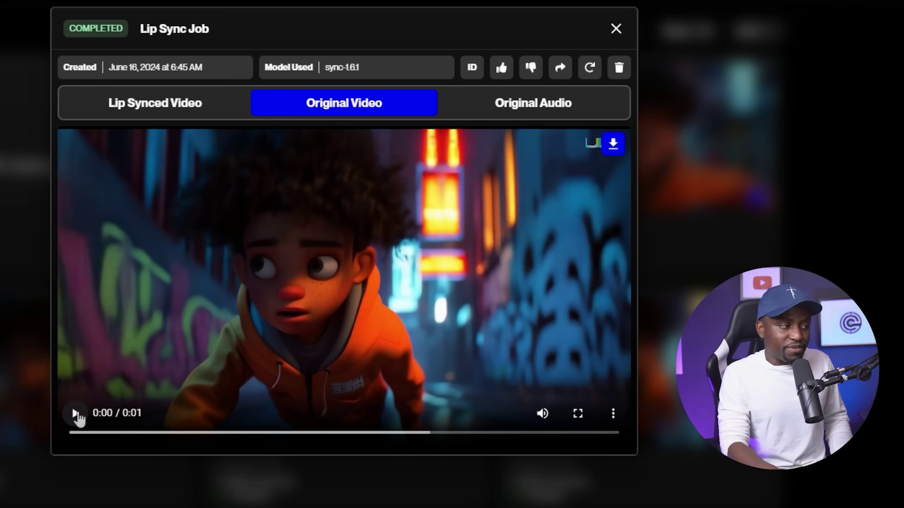
Step: Play Max's original one-second clip twice, then play its lip-synced version for comparison
{"action": "left_click", "coordinate": [77, 414]}
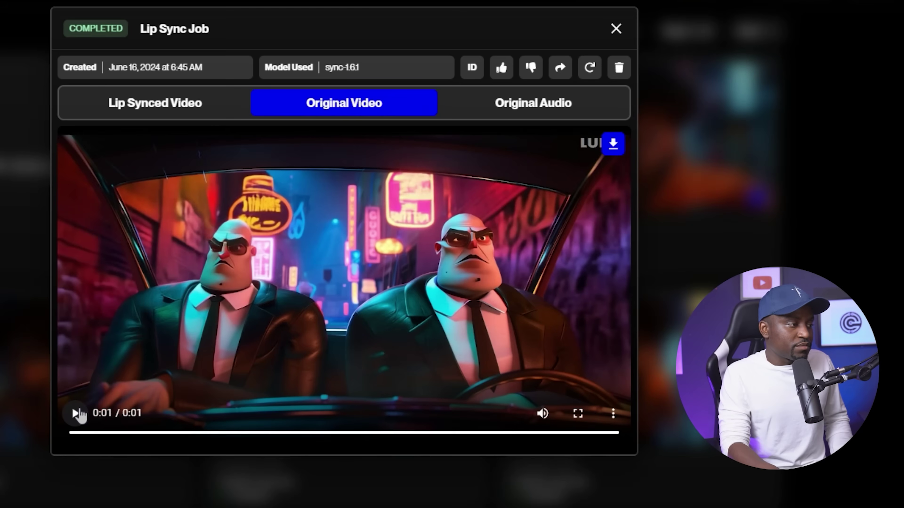
{"action": "left_click", "coordinate": [77, 414]}
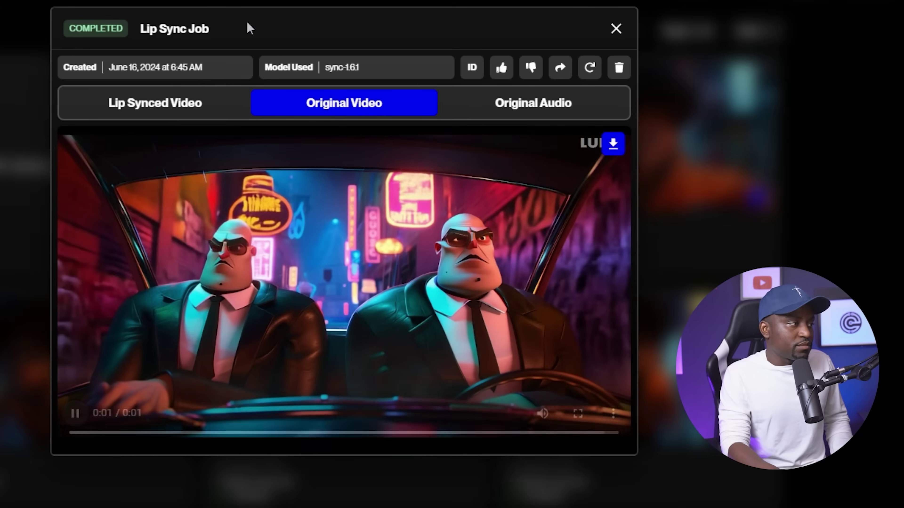
{"action": "left_click", "coordinate": [182, 107]}
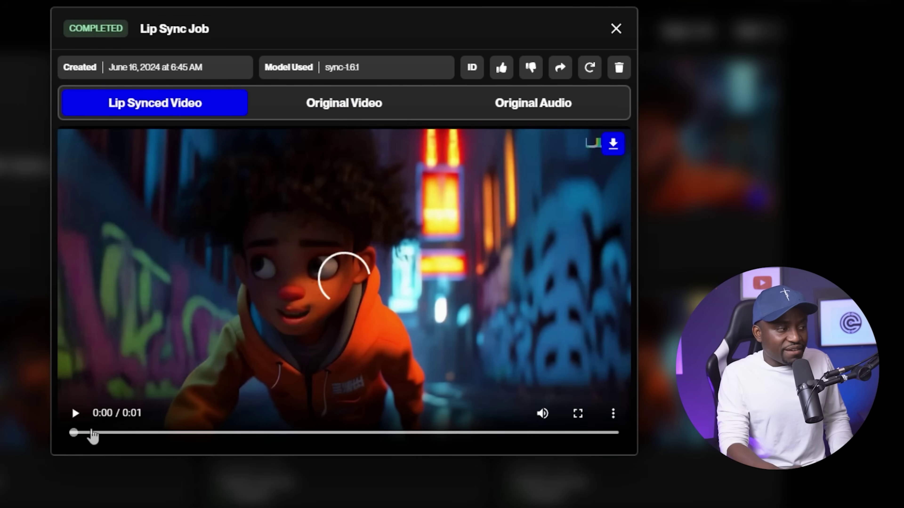
{"action": "left_click", "coordinate": [77, 414]}
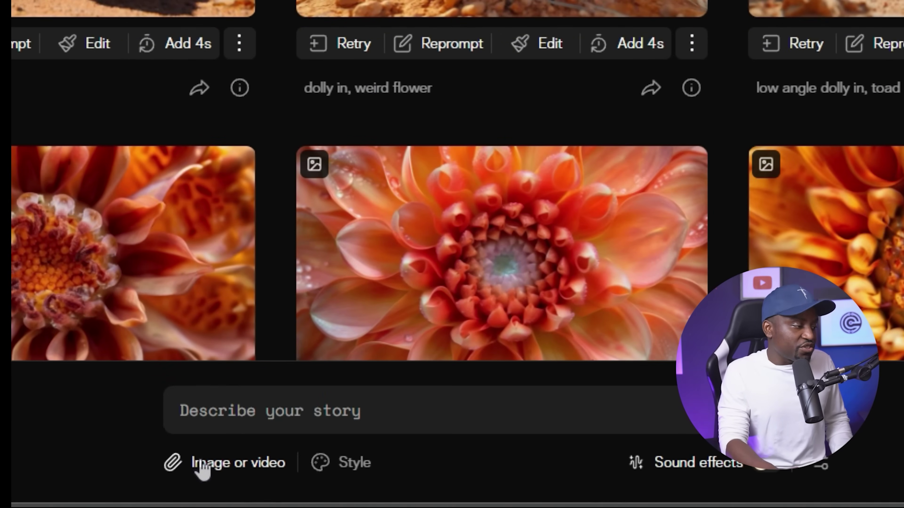
Step: Attach the 1920x1080 boy clip and load the 'you said impossible' mp3 as its lip-sync audio
{"action": "left_click", "coordinate": [211, 458]}
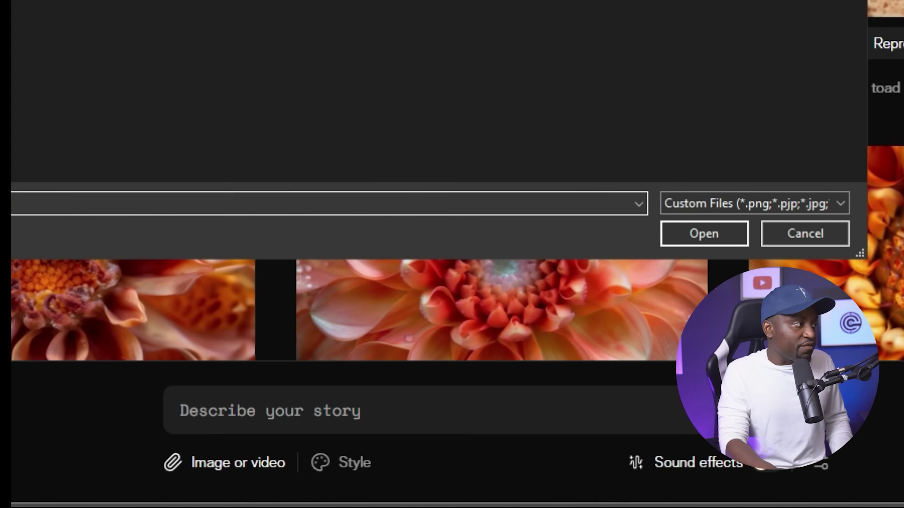
{"action": "key", "text": "Return"}
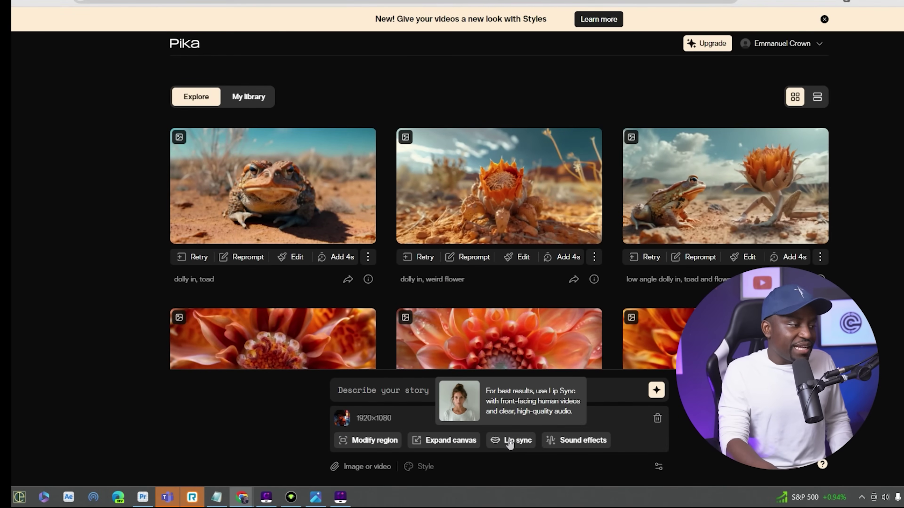
{"action": "left_click", "coordinate": [509, 442]}
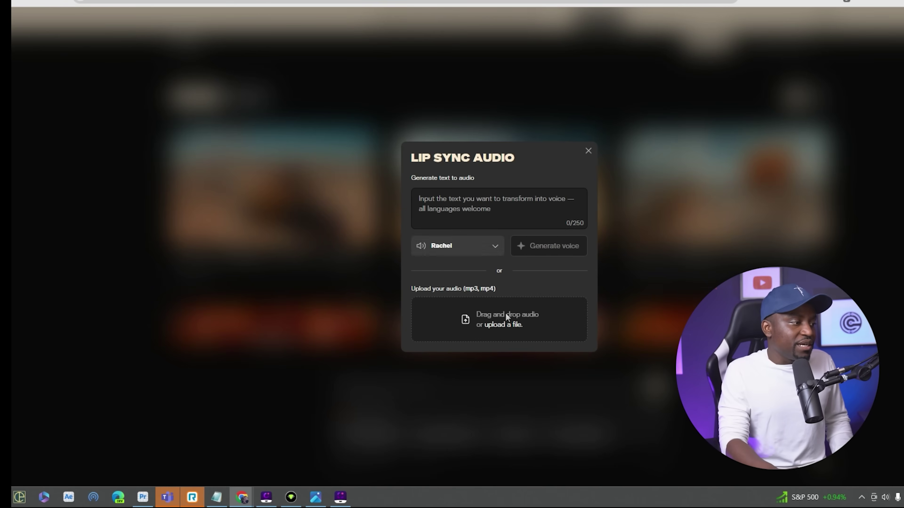
{"action": "left_click", "coordinate": [511, 325]}
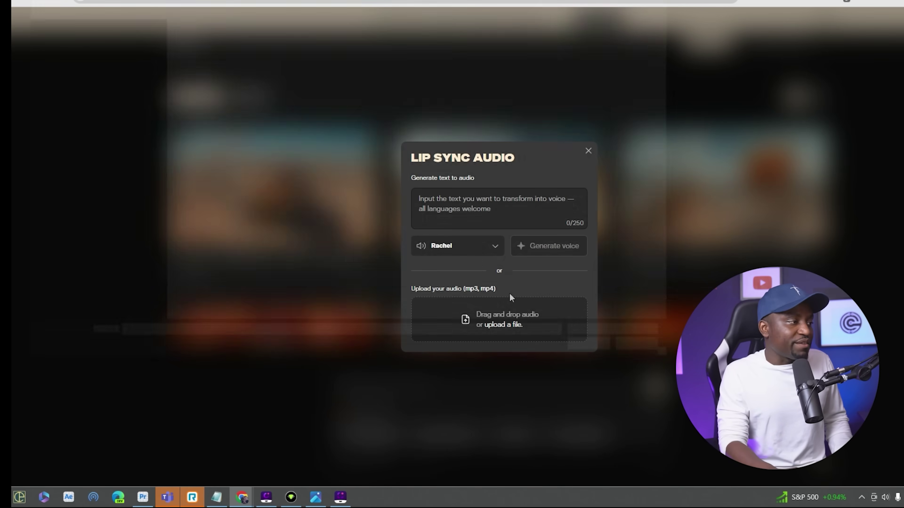
{"action": "double_click", "coordinate": [249, 32]}
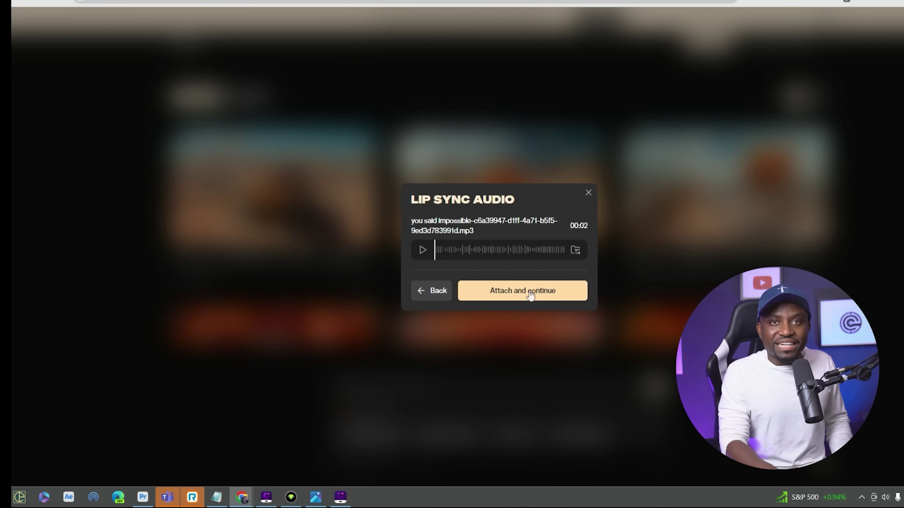